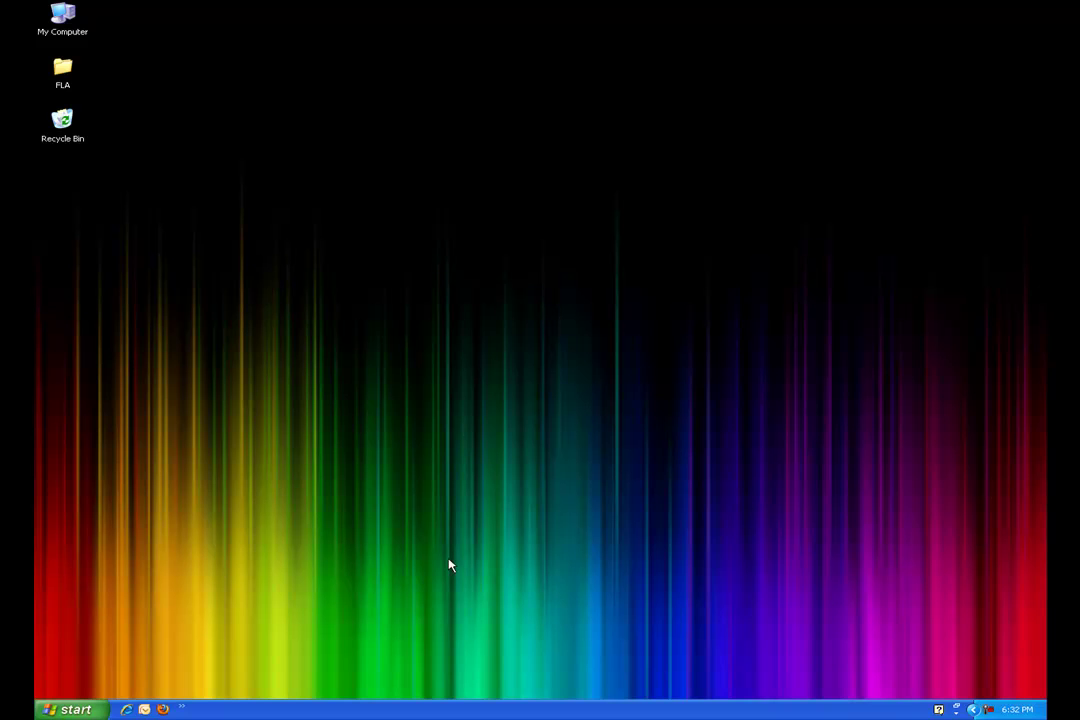
Launch Internet Explorer from the Quick Launch bar with Google Canada loaded.
{"action": "left_click", "coordinate": [126, 709]}
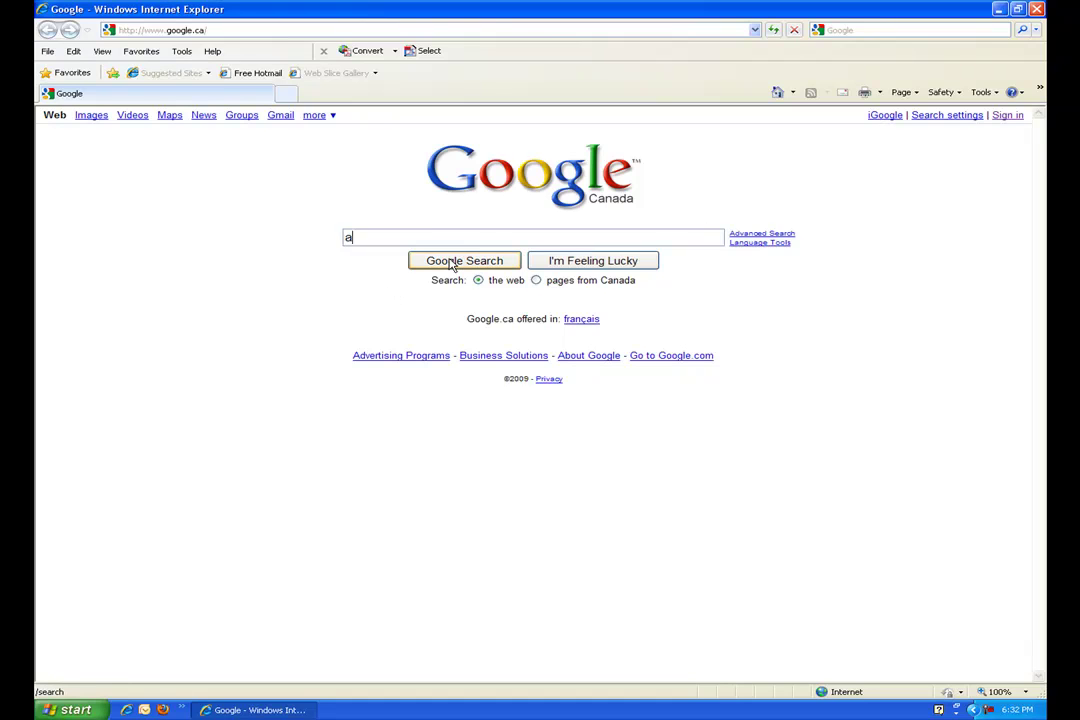
Search Google for 'avg free download' and open the AVG Anti-Virus Free Edition result.
{"action": "type", "text": "vg"}
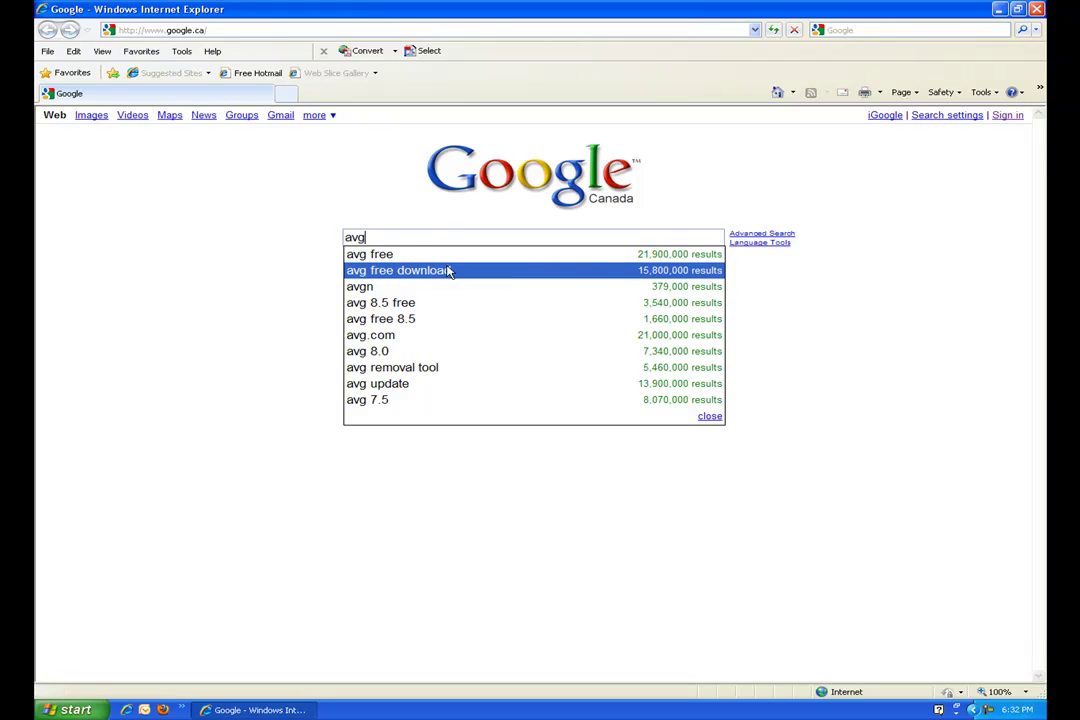
{"action": "left_click", "coordinate": [447, 271]}
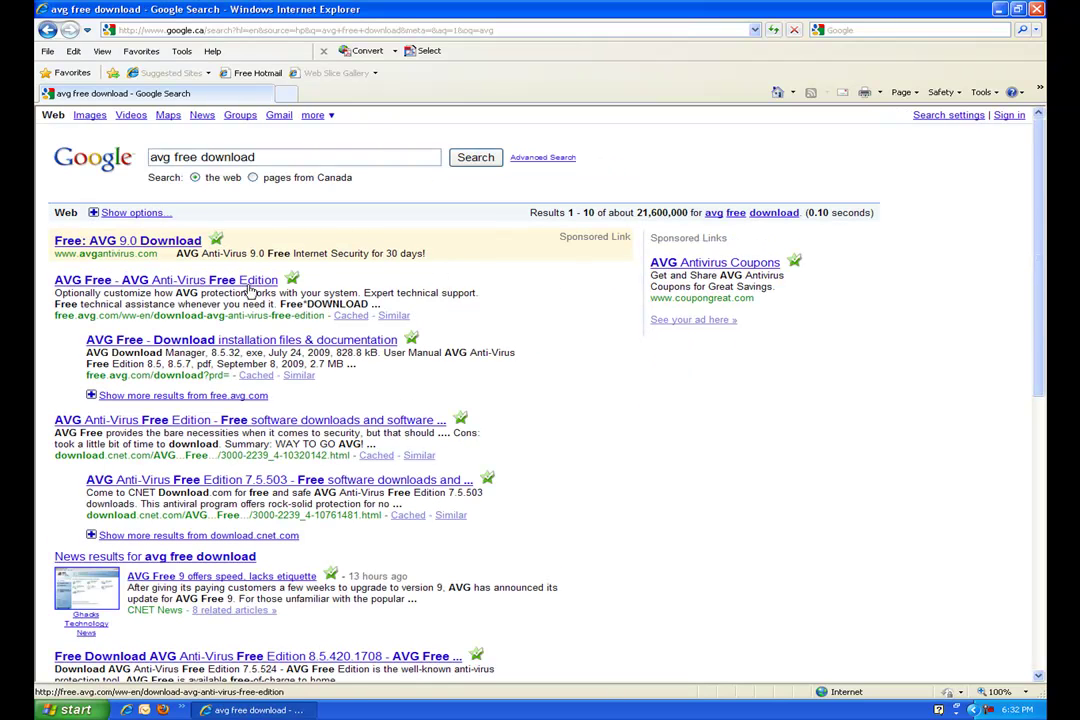
{"action": "left_click", "coordinate": [249, 285]}
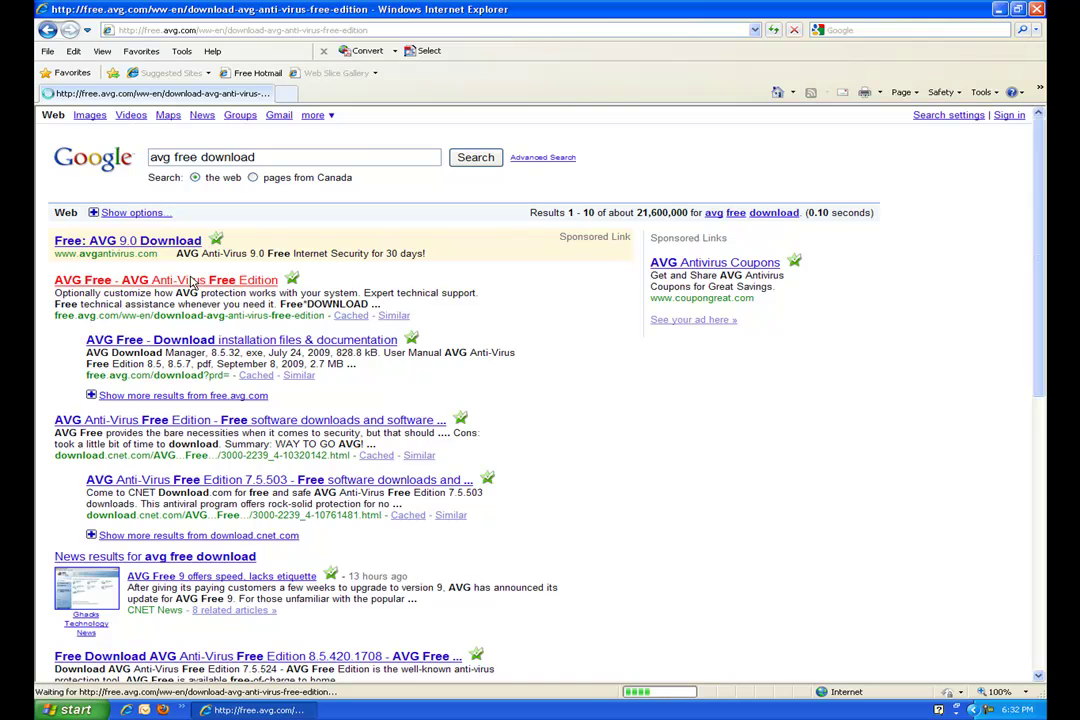
Go from AVG's page to the free edition's download page.
{"action": "scroll", "coordinate": [265, 476], "scroll_direction": "down", "scroll_amount": 3}
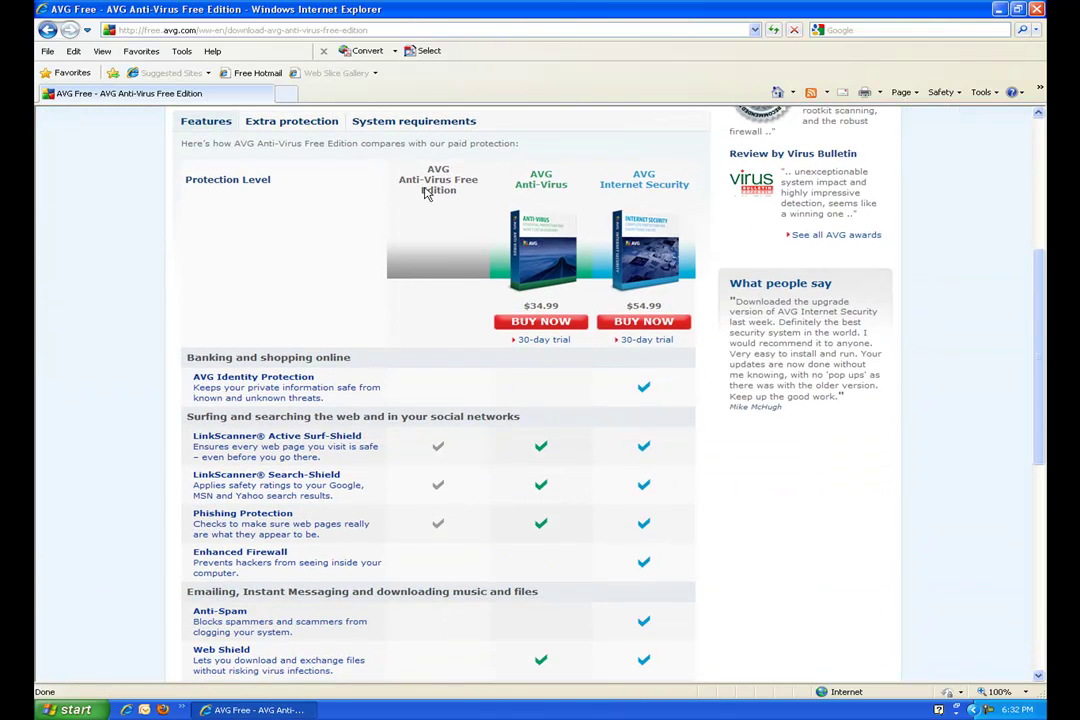
{"action": "scroll", "coordinate": [354, 410], "scroll_direction": "down", "scroll_amount": 5}
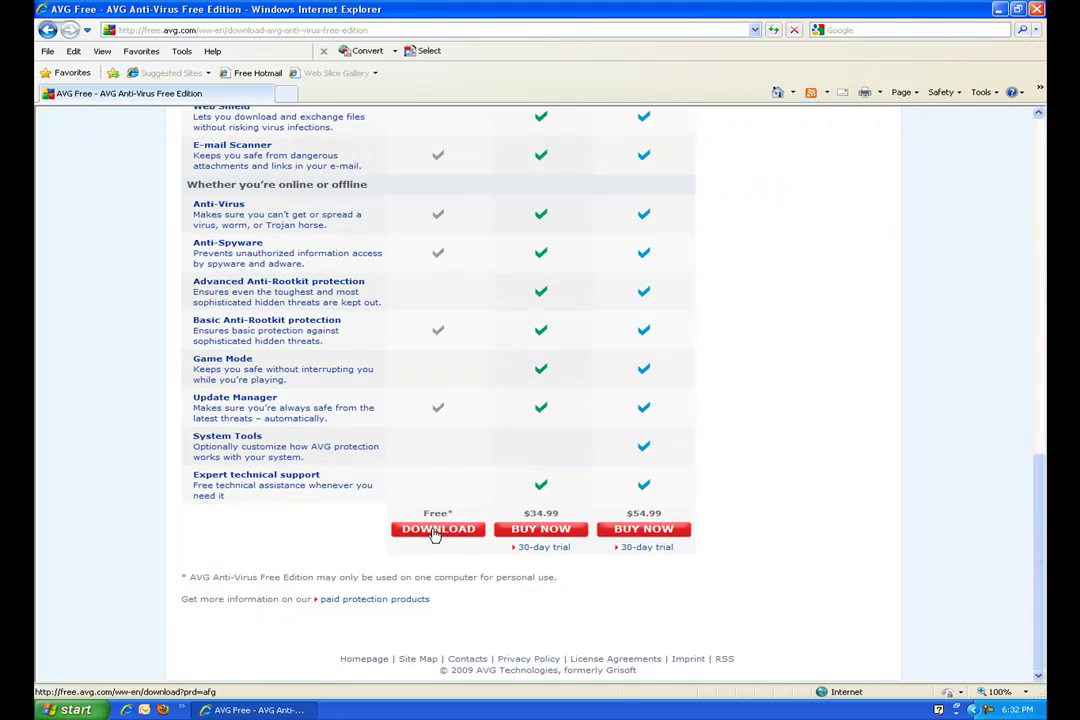
{"action": "left_click", "coordinate": [437, 529]}
{"action": "scroll", "coordinate": [437, 565], "scroll_direction": "down", "scroll_amount": 2}
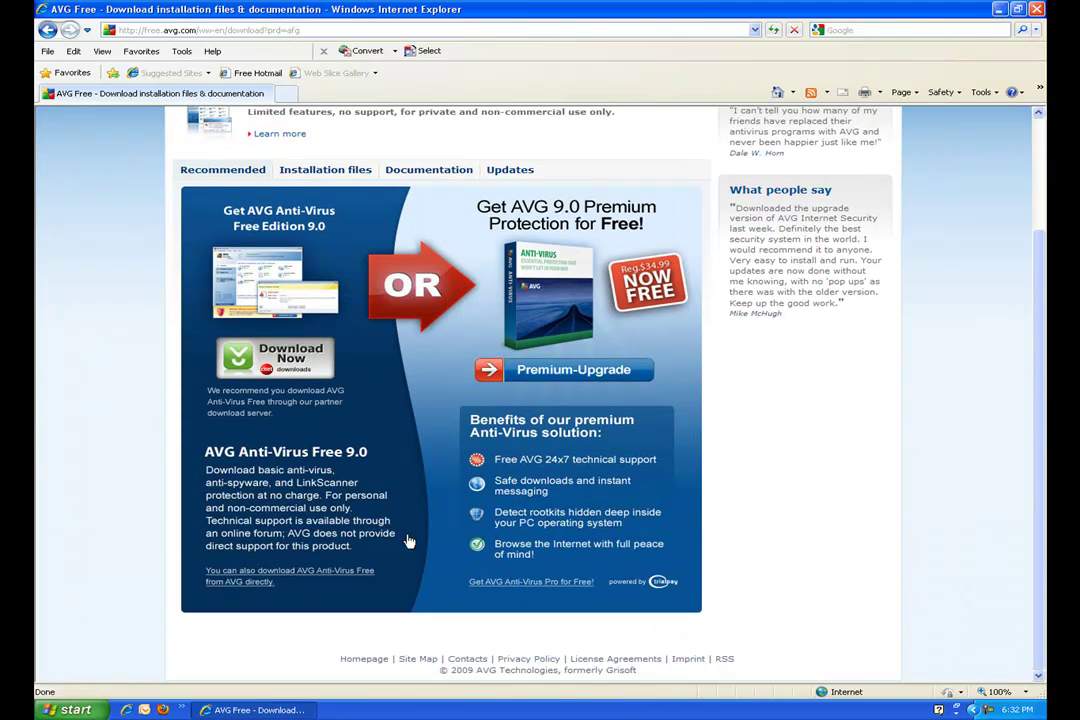
Start the 71.24MB AVG Anti-Virus Free Edition download from a maximized CNET Download.com window.
{"action": "left_click", "coordinate": [281, 362]}
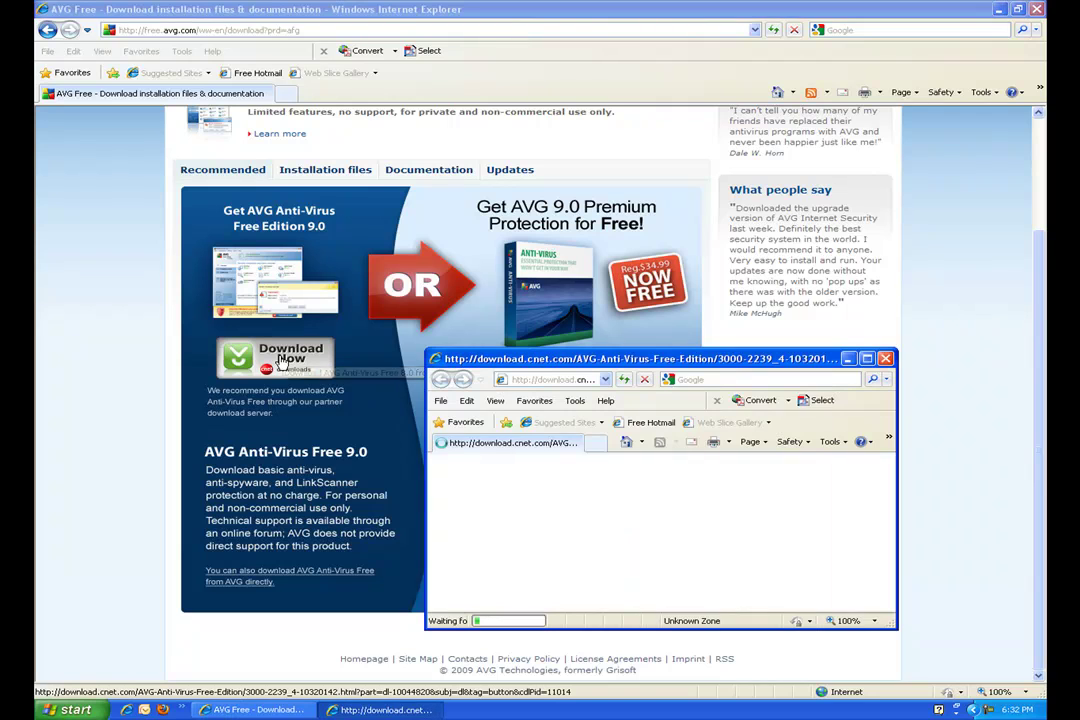
{"action": "double_click", "coordinate": [546, 360]}
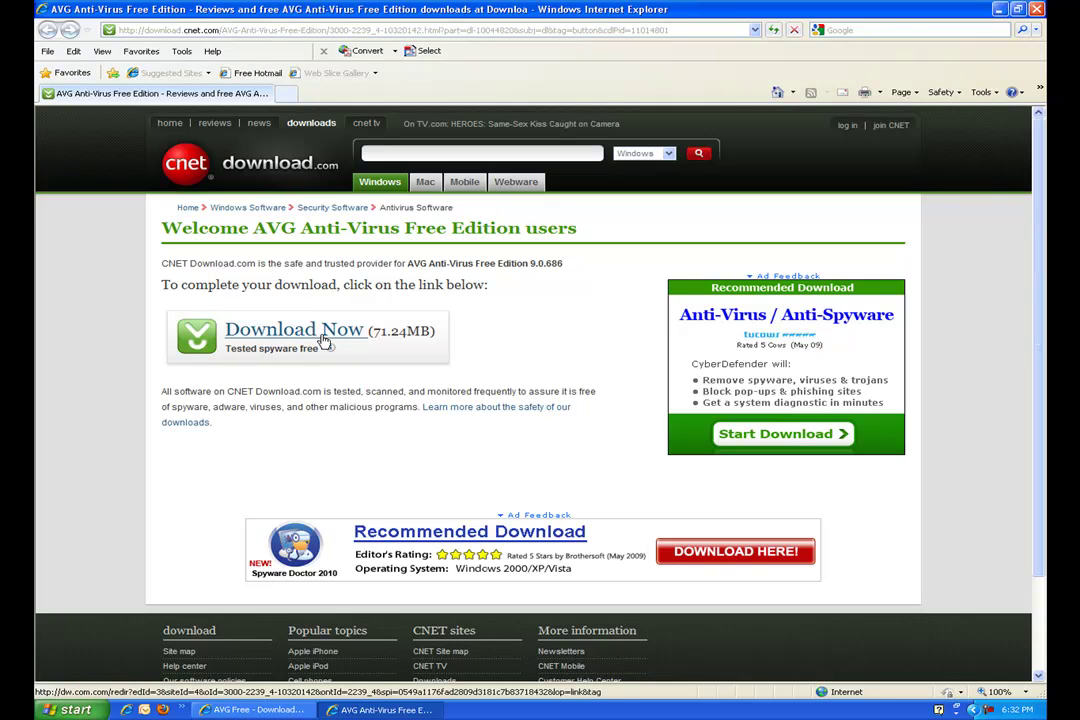
{"action": "left_click", "coordinate": [978, 710]}
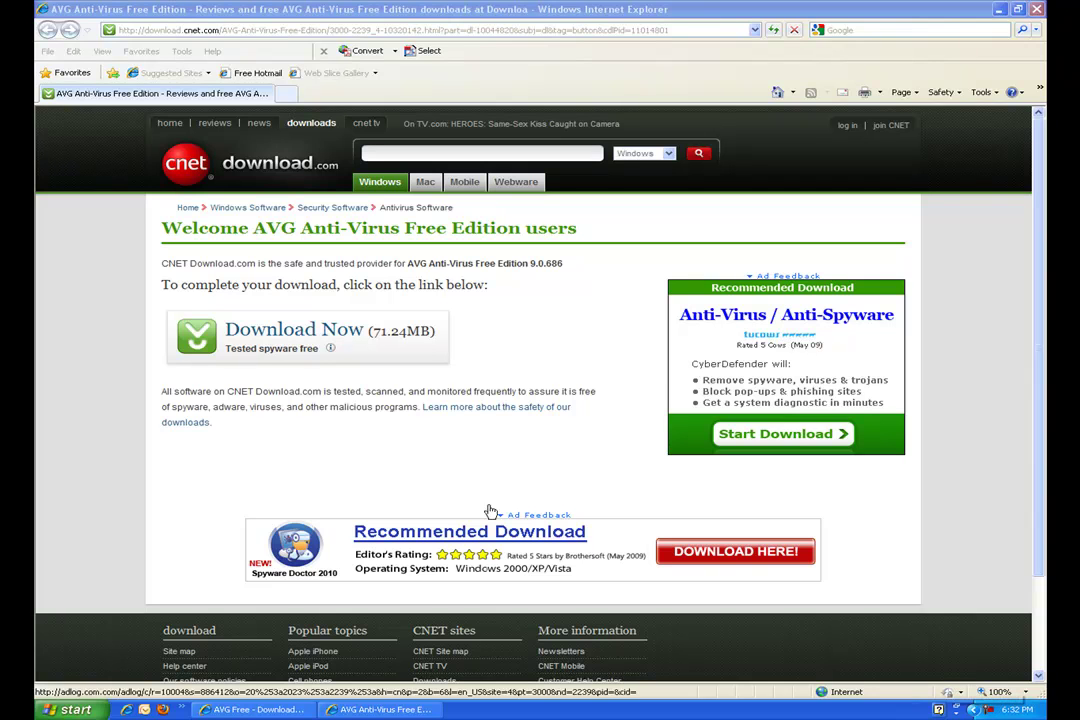
{"action": "left_click", "coordinate": [290, 331]}
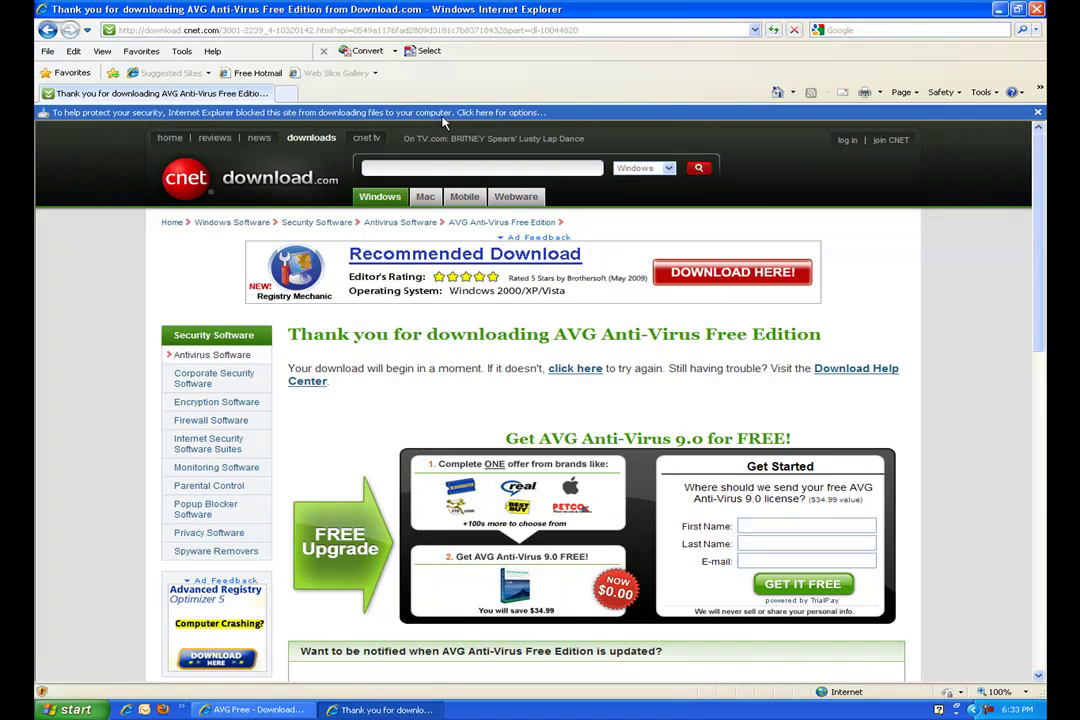
Allow the blocked download and save avg_free_stf_en_90_686a1719.exe to the Desktop.
{"action": "left_click", "coordinate": [445, 119]}
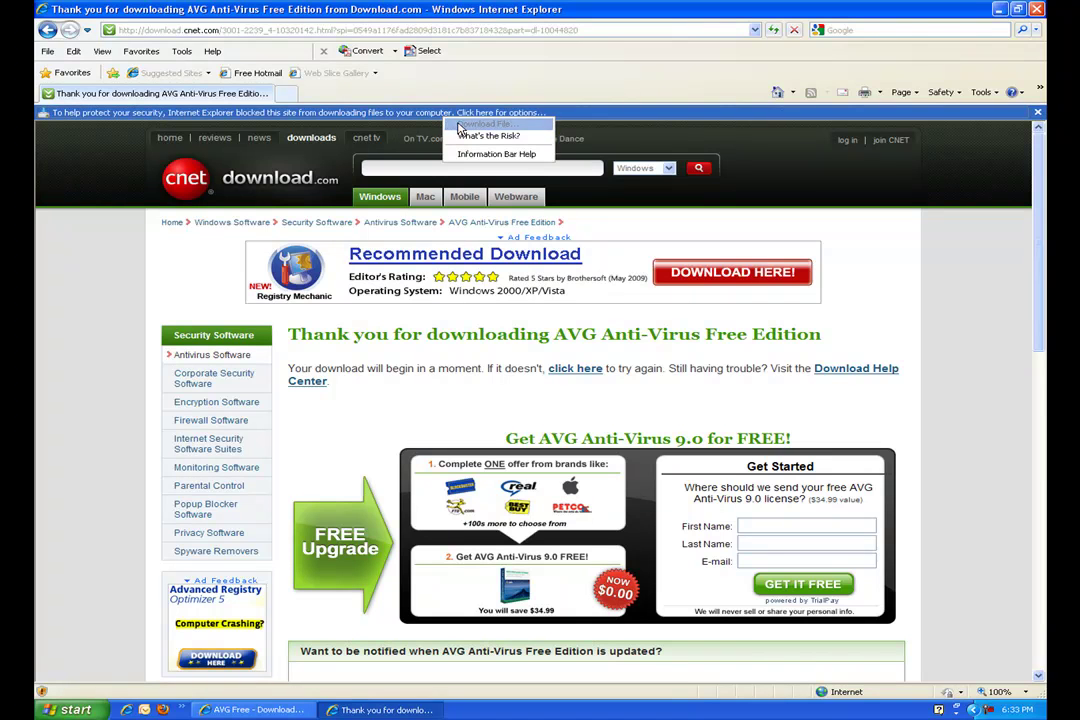
{"action": "left_click", "coordinate": [488, 124]}
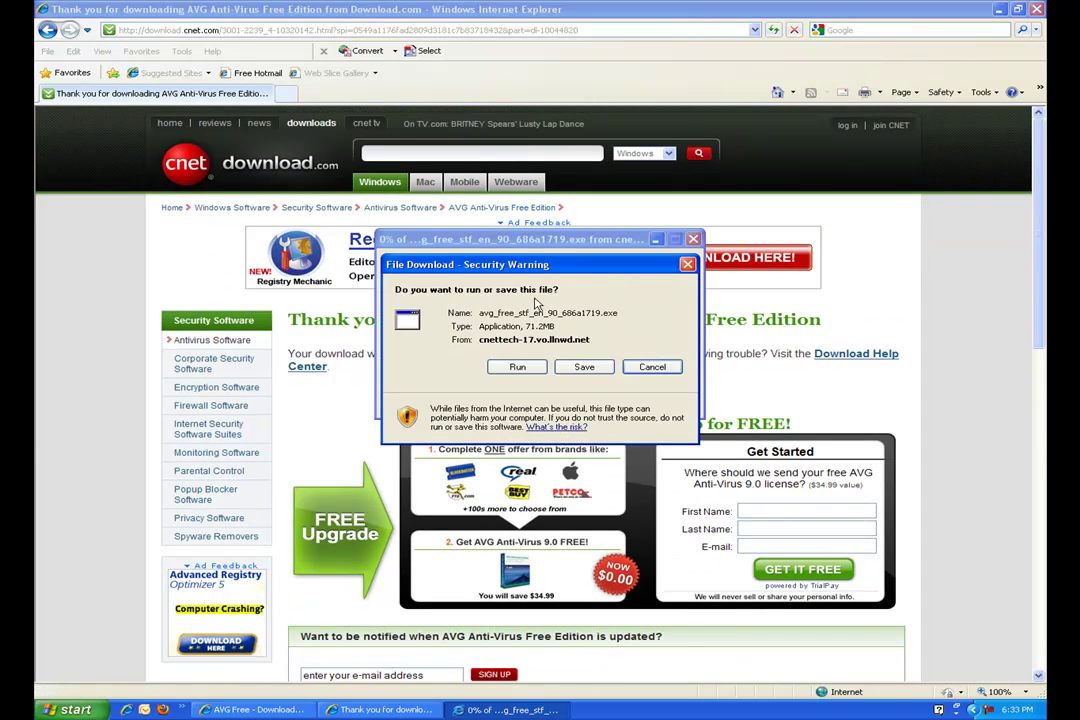
{"action": "left_click", "coordinate": [583, 368]}
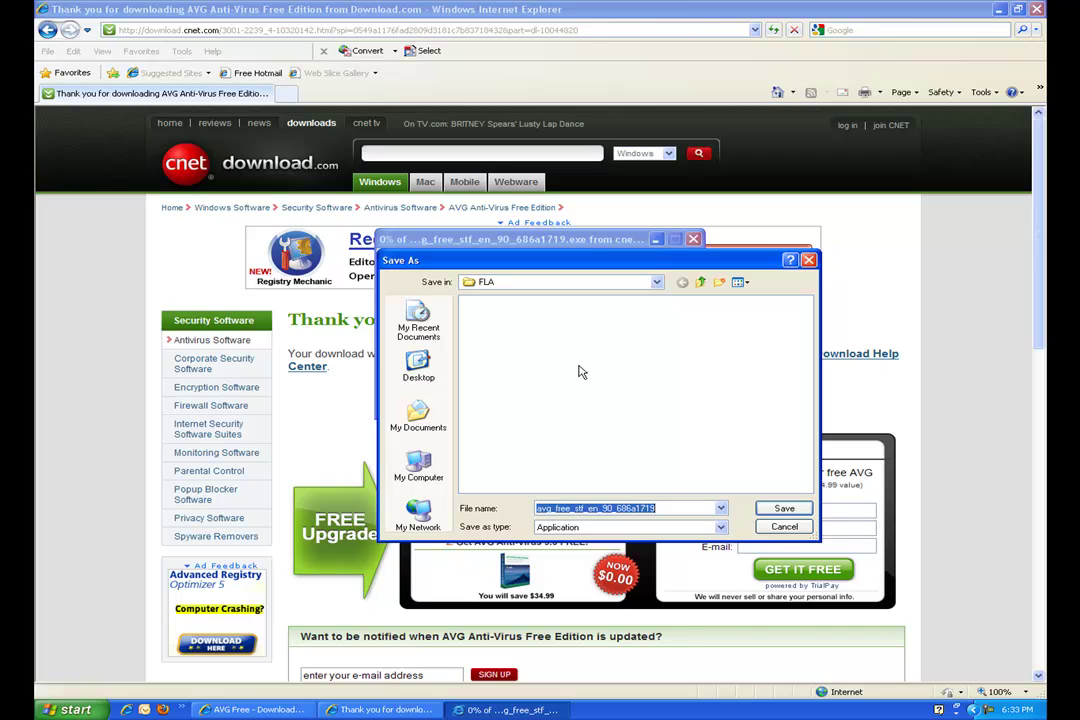
{"action": "left_click", "coordinate": [418, 370]}
{"action": "left_click", "coordinate": [780, 509]}
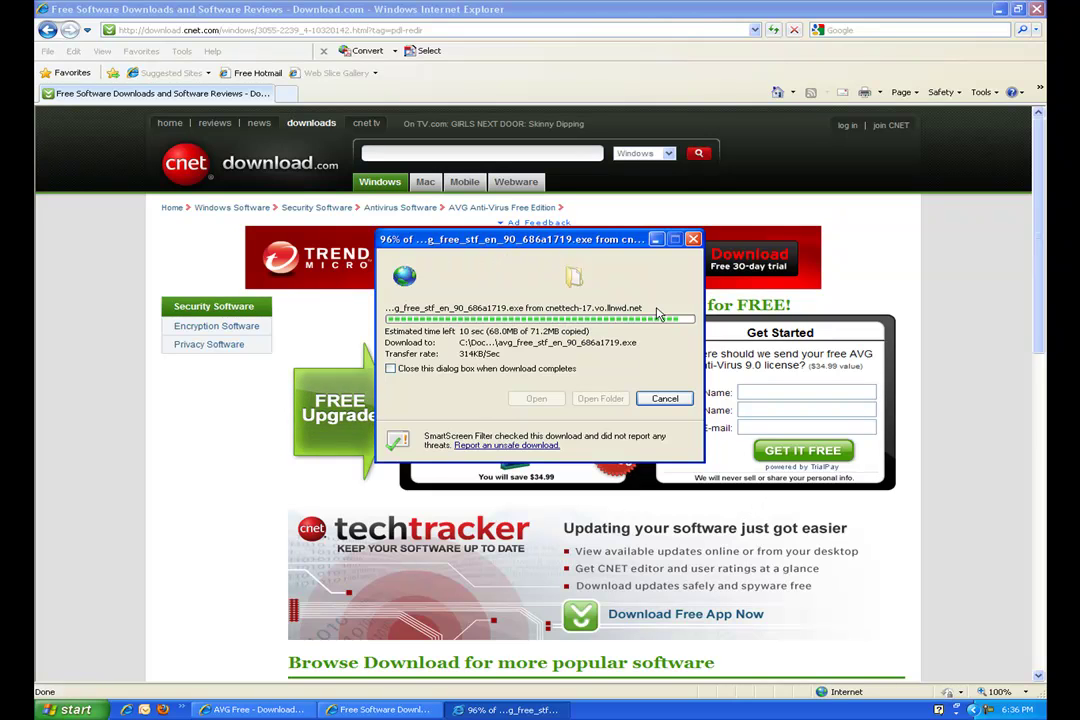
Close the Download.com and AVG browser windows with Alt+F4 while the 71.2MB download finishes.
{"action": "left_click", "coordinate": [437, 505]}
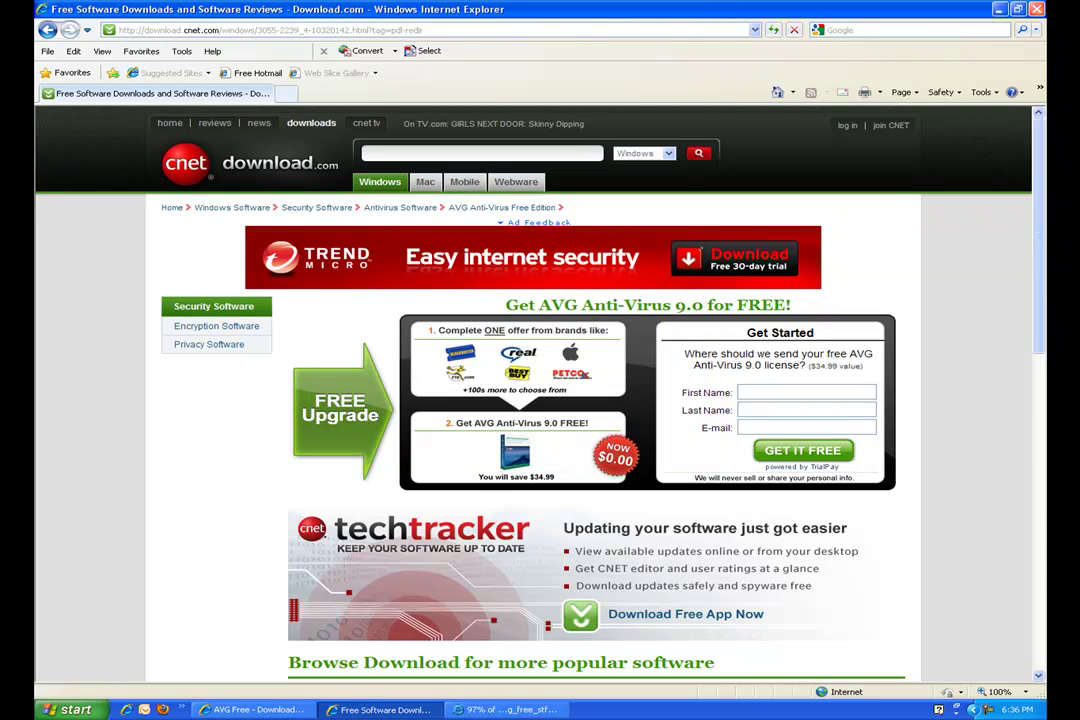
{"action": "key", "text": "alt+F4"}
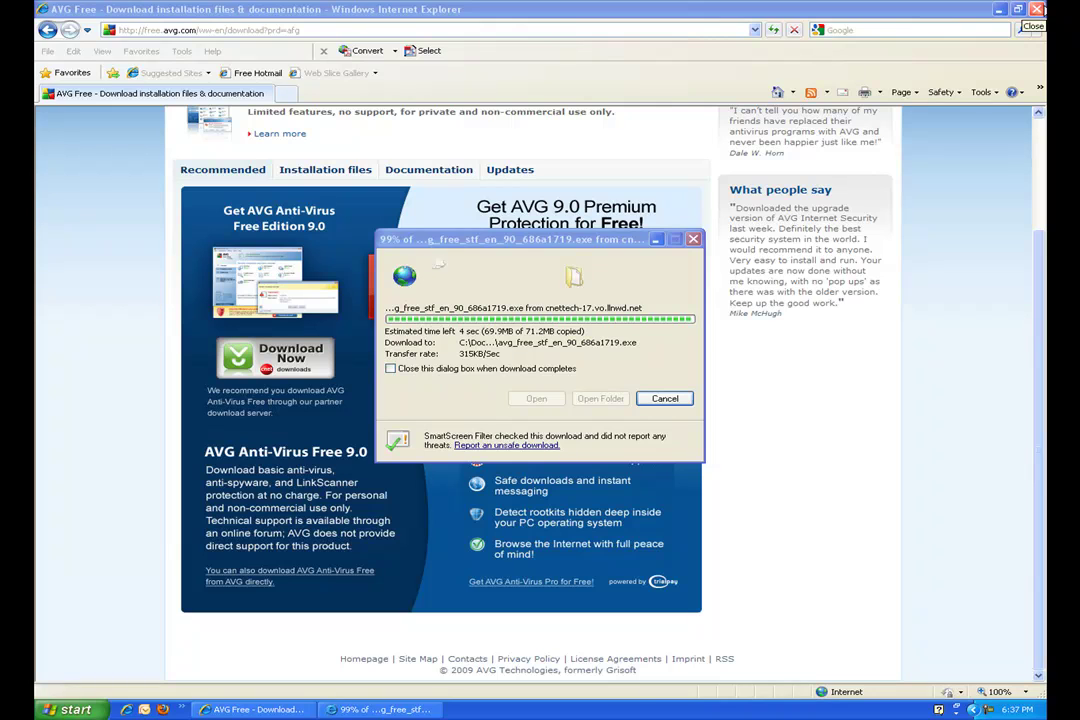
{"action": "key", "text": "alt+F4"}
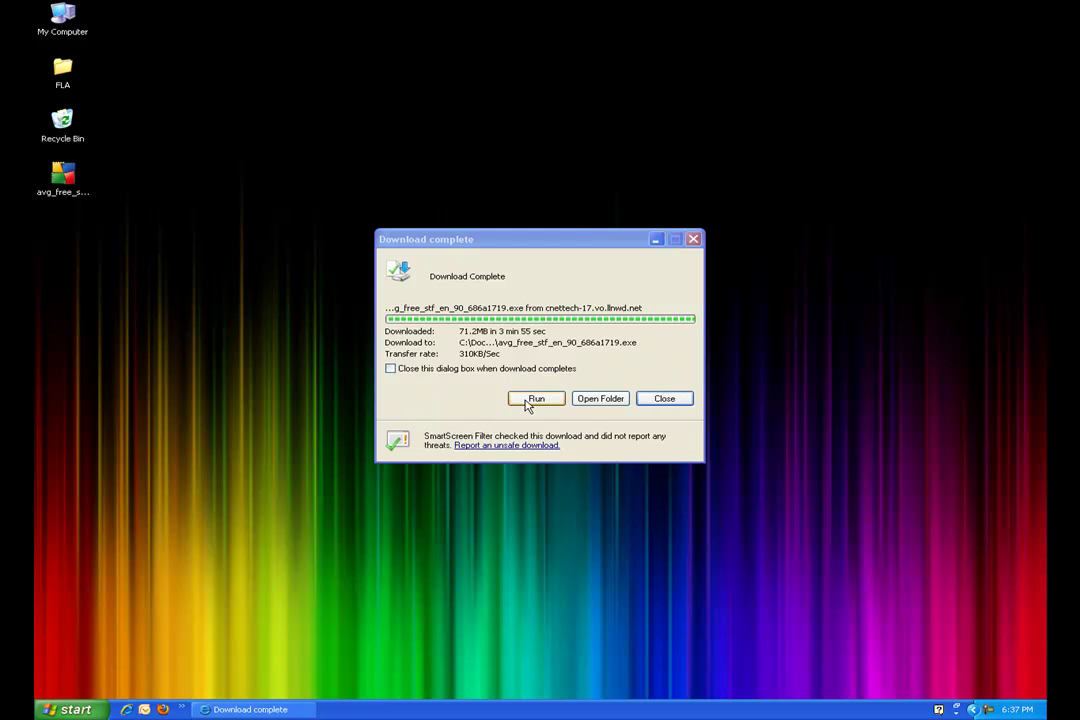
Run the downloaded avg_free installer from the desktop, allowing it past the security warning.
{"action": "left_click", "coordinate": [641, 398]}
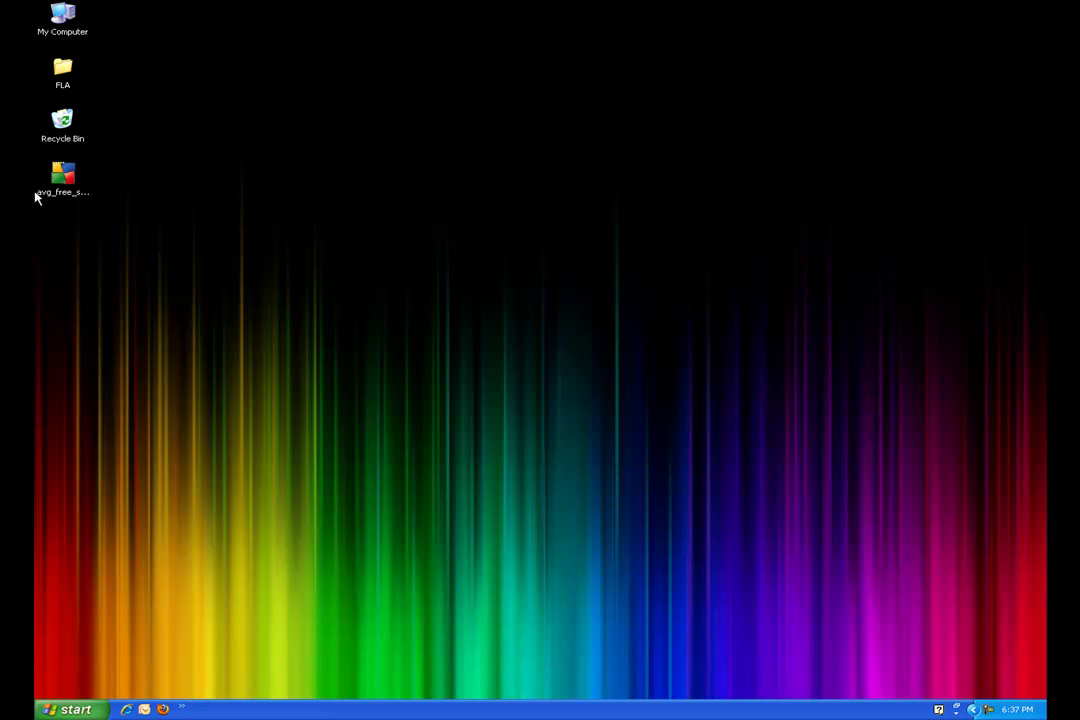
{"action": "double_click", "coordinate": [62, 180]}
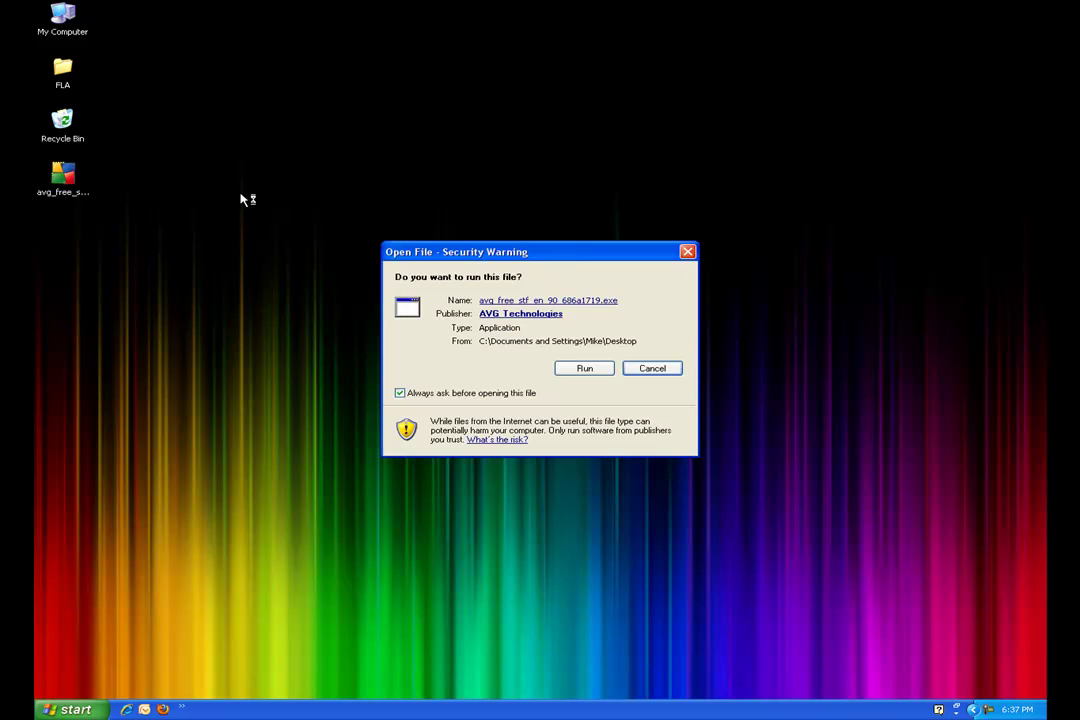
{"action": "left_click", "coordinate": [566, 369]}
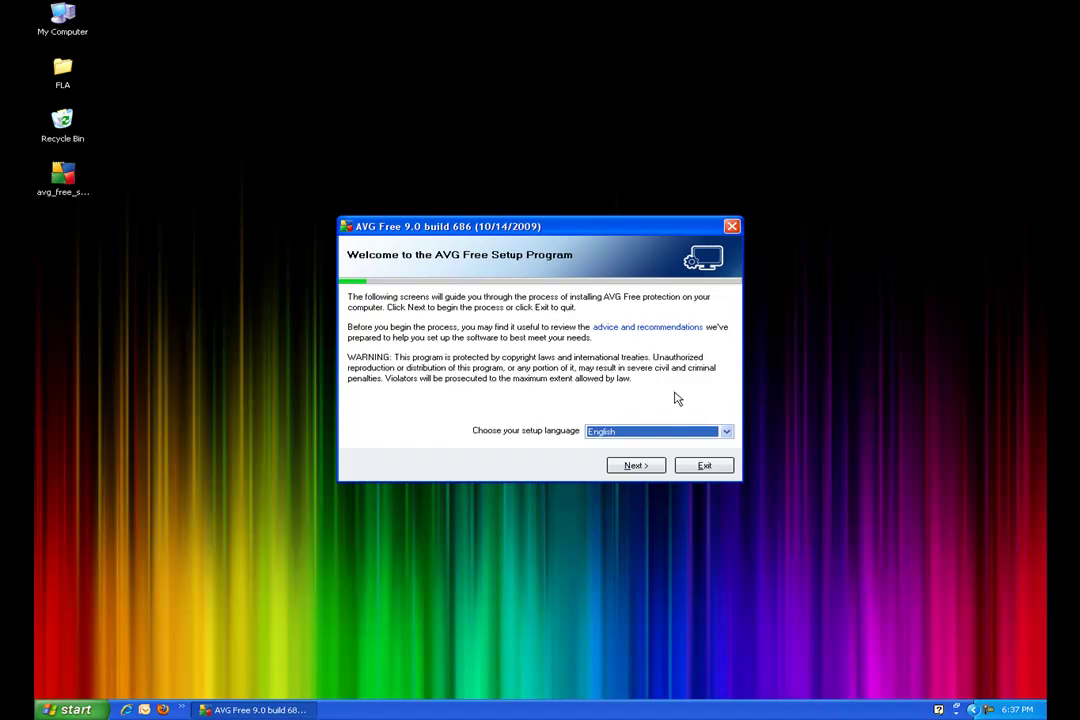
Keep English as the setup language and continue to the license agreement.
{"action": "left_click", "coordinate": [625, 432]}
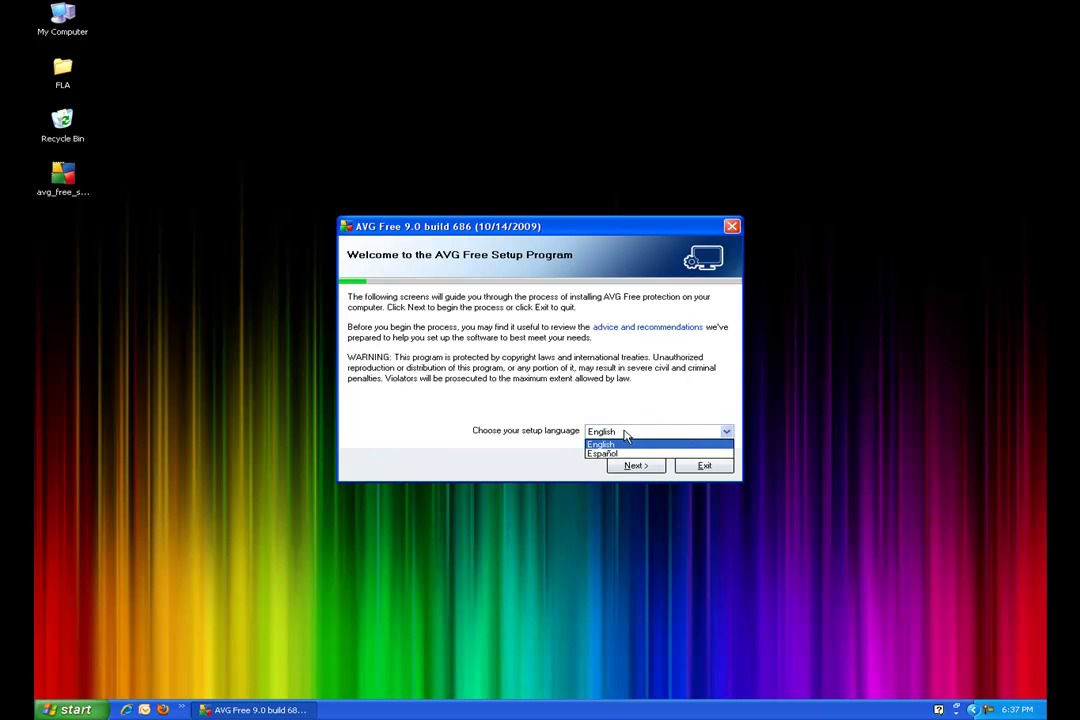
{"action": "left_click", "coordinate": [602, 446]}
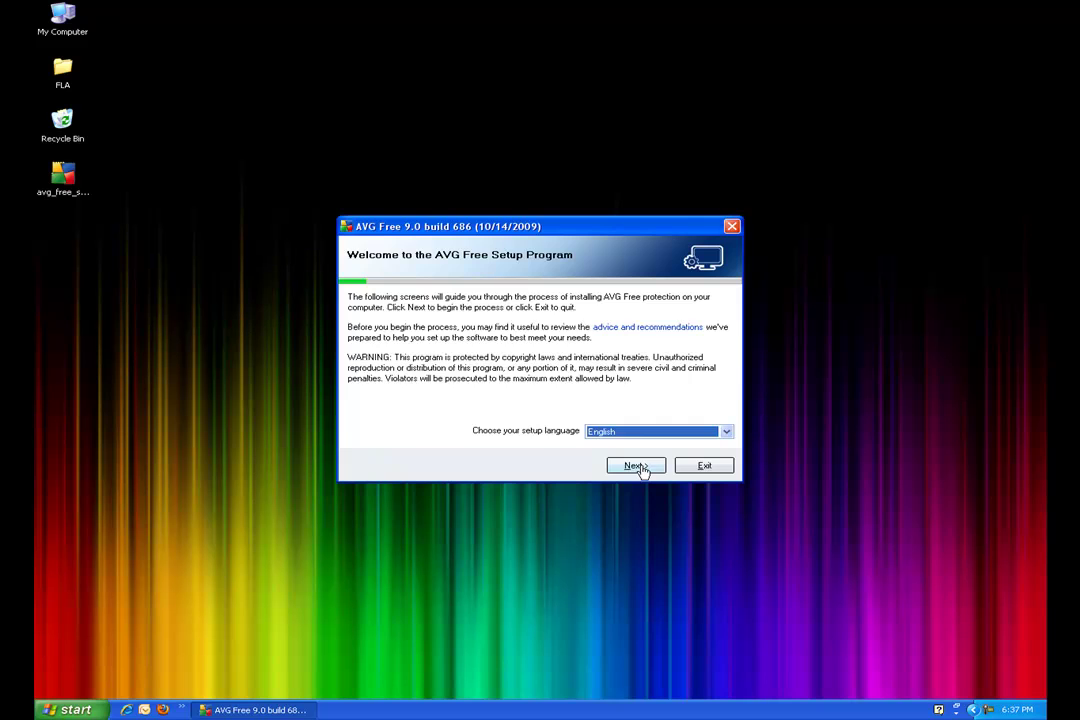
{"action": "left_click", "coordinate": [637, 466]}
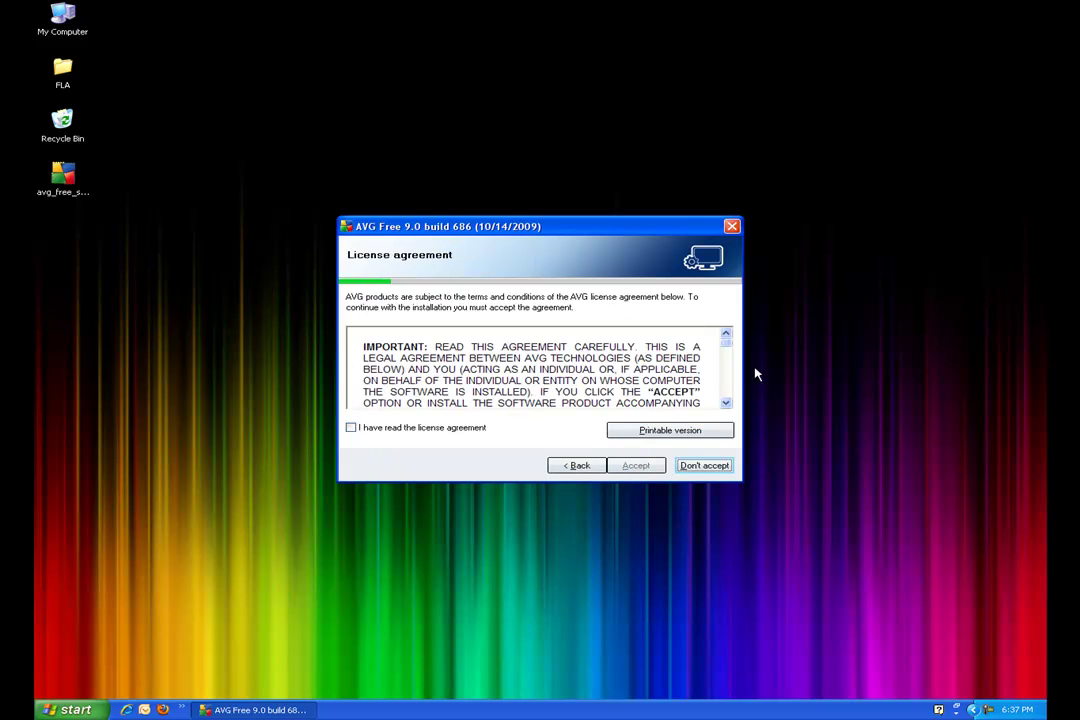
Scroll the license text, tick 'I have read the license agreement' and accept it.
{"action": "left_click_drag", "start_coordinate": [728, 343], "coordinate": [726, 404]}
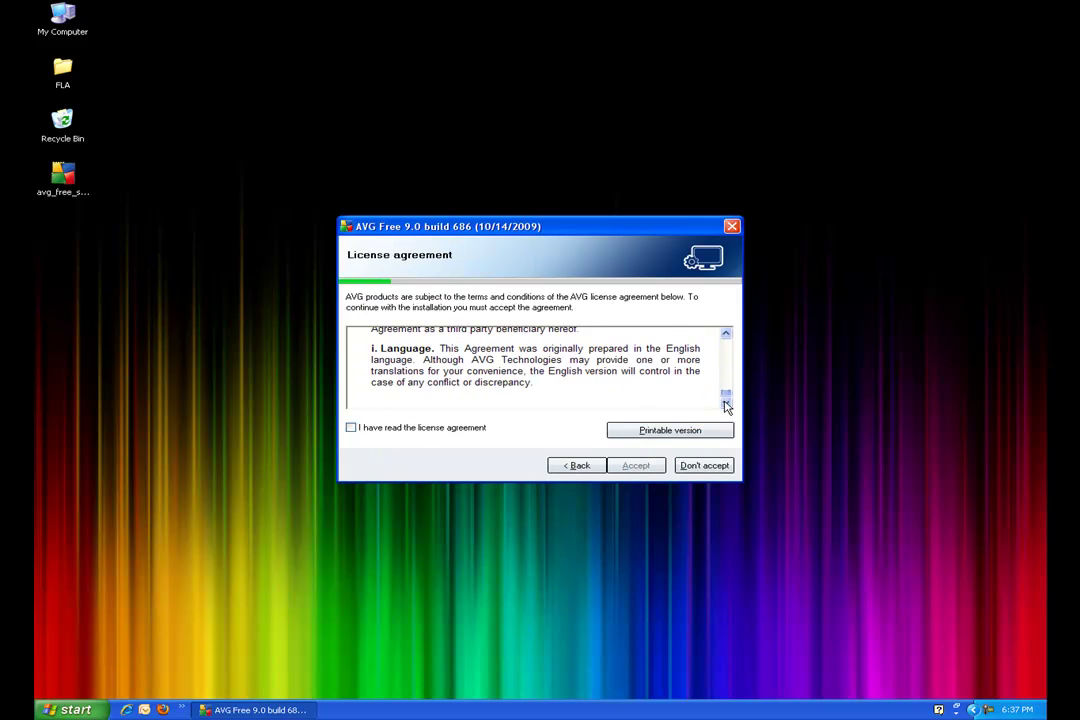
{"action": "left_click", "coordinate": [406, 429]}
{"action": "left_click", "coordinate": [638, 467]}
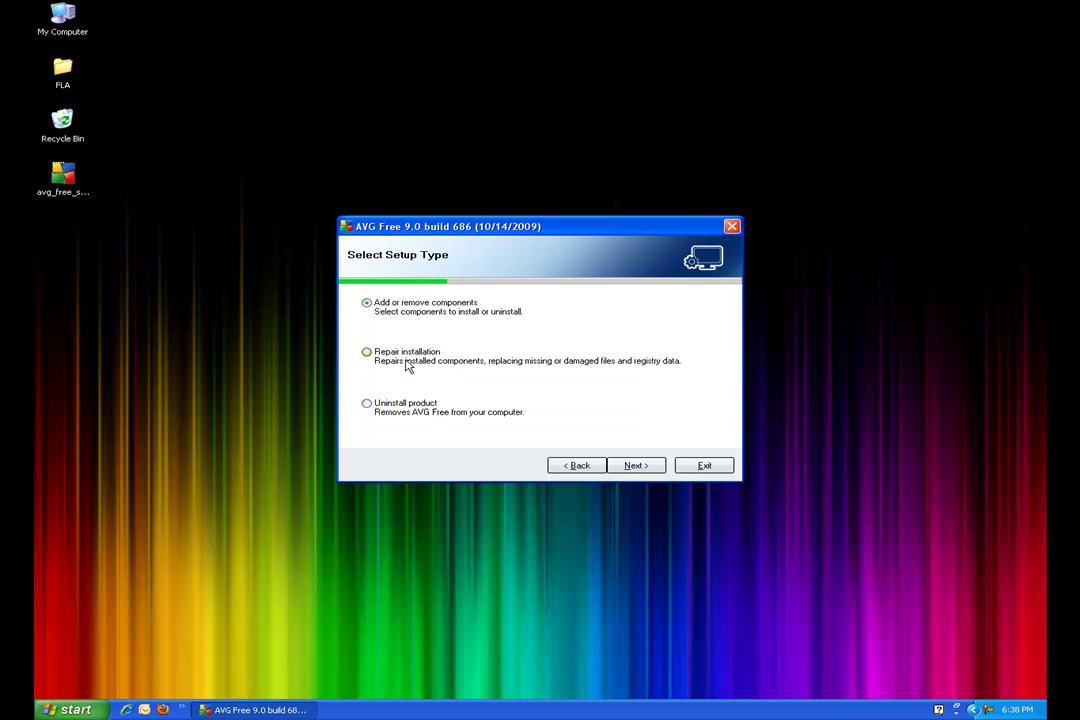
Move between the license activation and Destination Folder pages, ending back on license activation.
{"action": "left_click", "coordinate": [620, 467]}
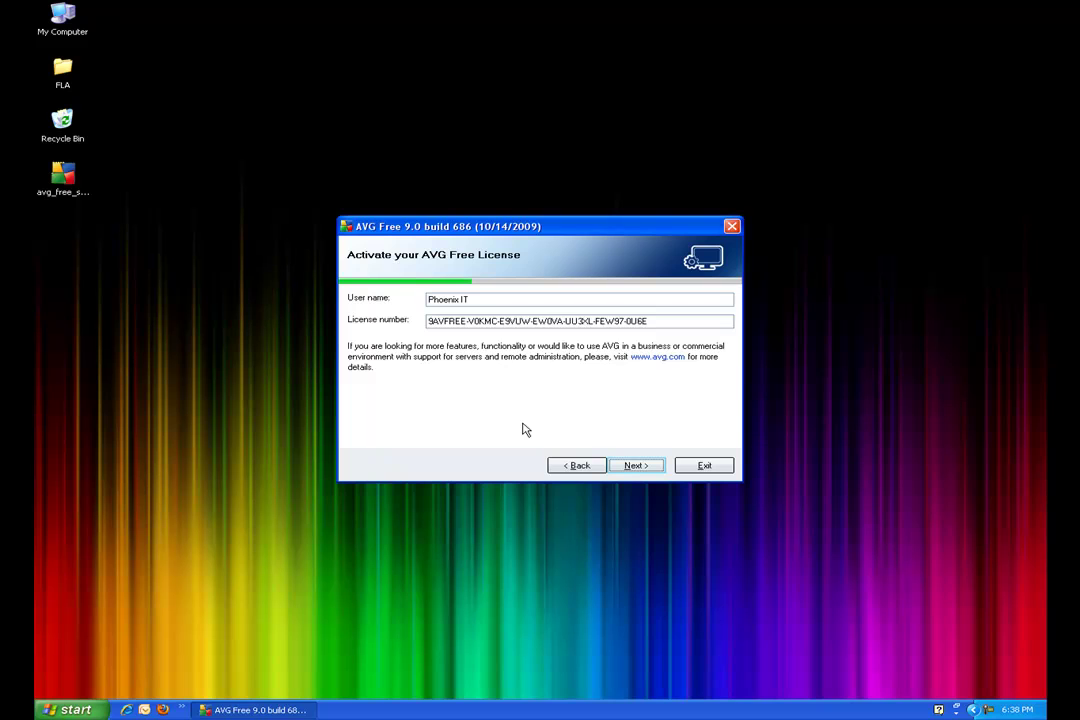
{"action": "left_click", "coordinate": [560, 465]}
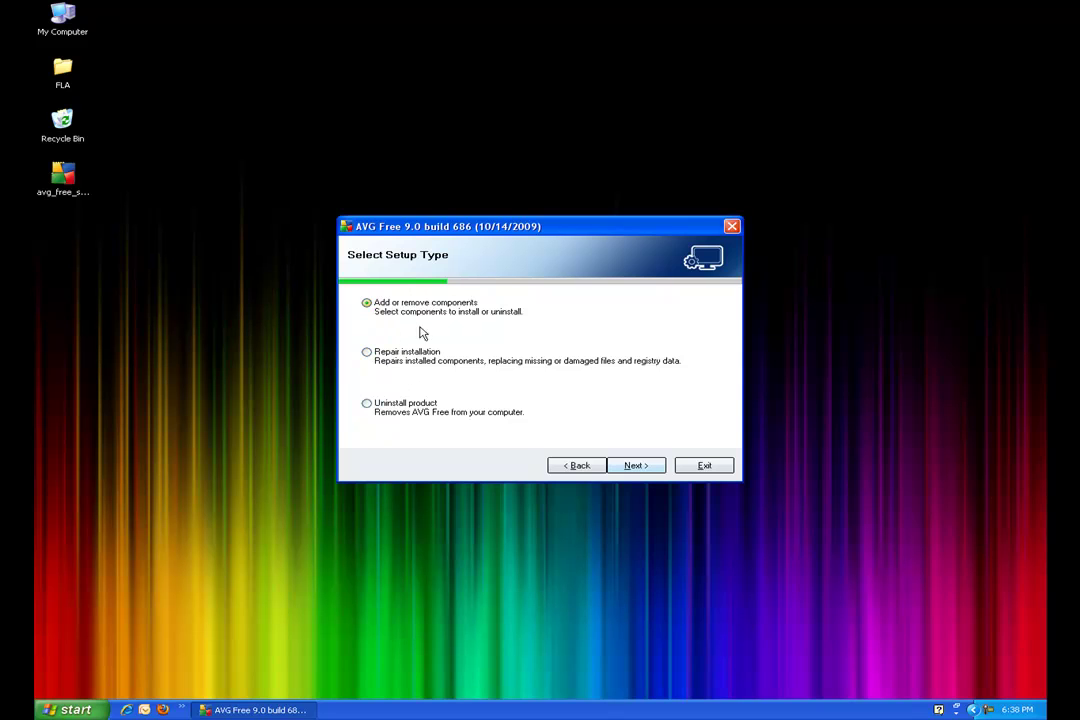
{"action": "left_click", "coordinate": [622, 467]}
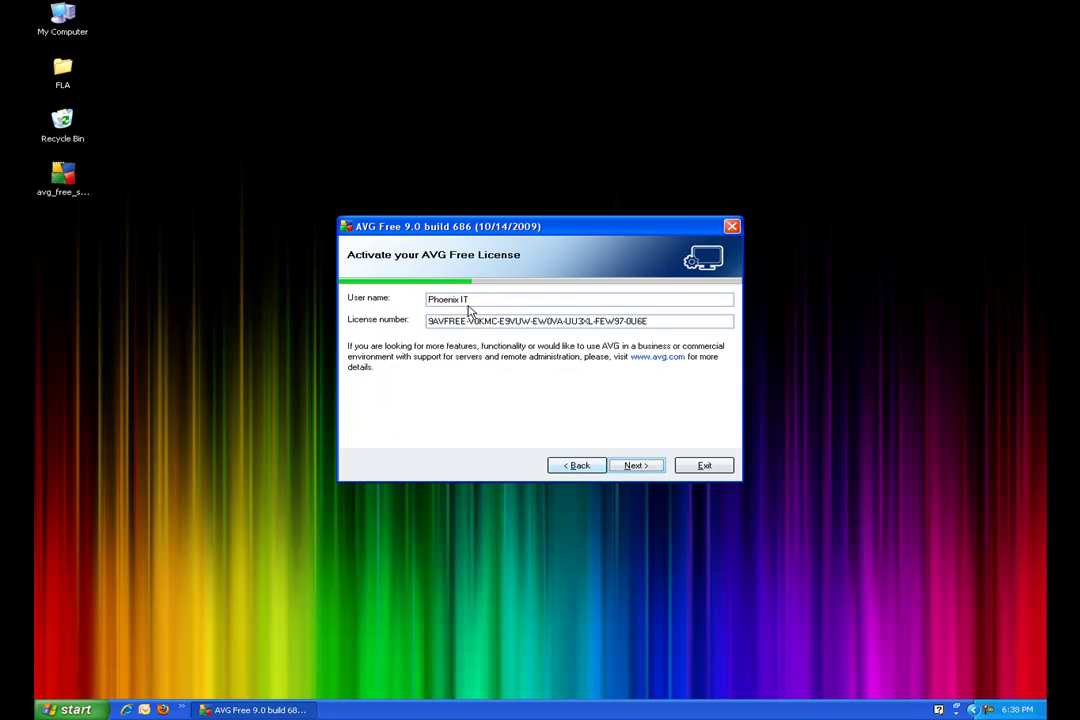
{"action": "left_click", "coordinate": [638, 466]}
{"action": "left_click", "coordinate": [589, 467]}
Exit AVG setup and send the avg_free_stf_en_90_686a1719 desktop file to the Recycle Bin.
{"action": "left_click", "coordinate": [705, 467]}
{"action": "left_click", "coordinate": [500, 401]}
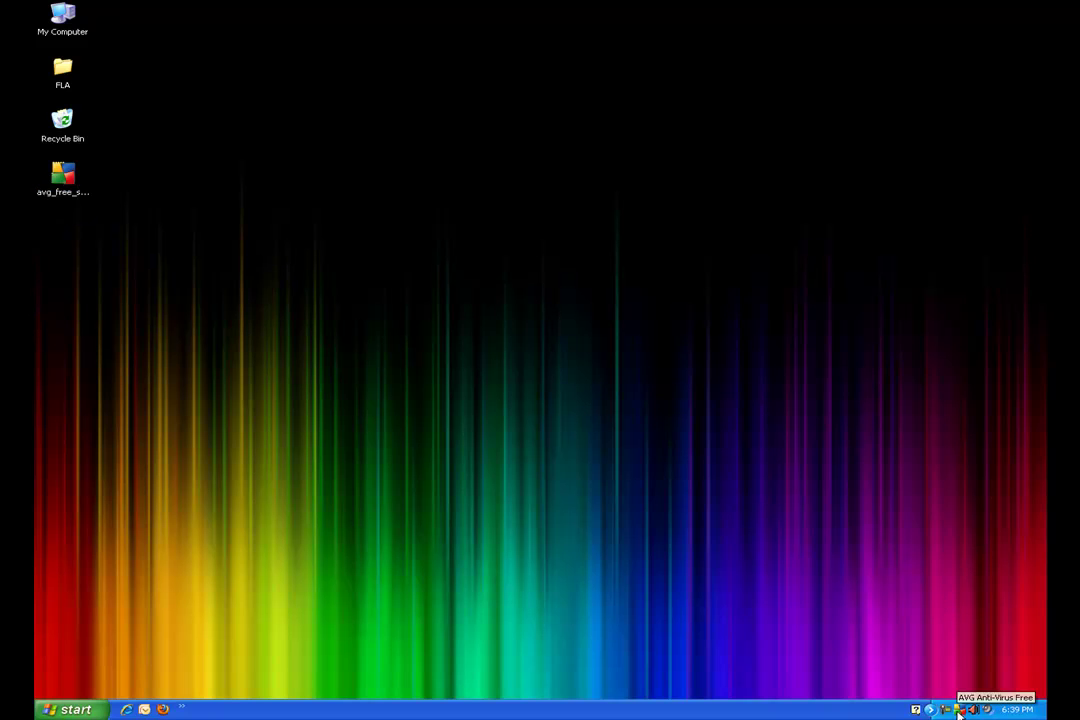
{"action": "right_click", "coordinate": [58, 176]}
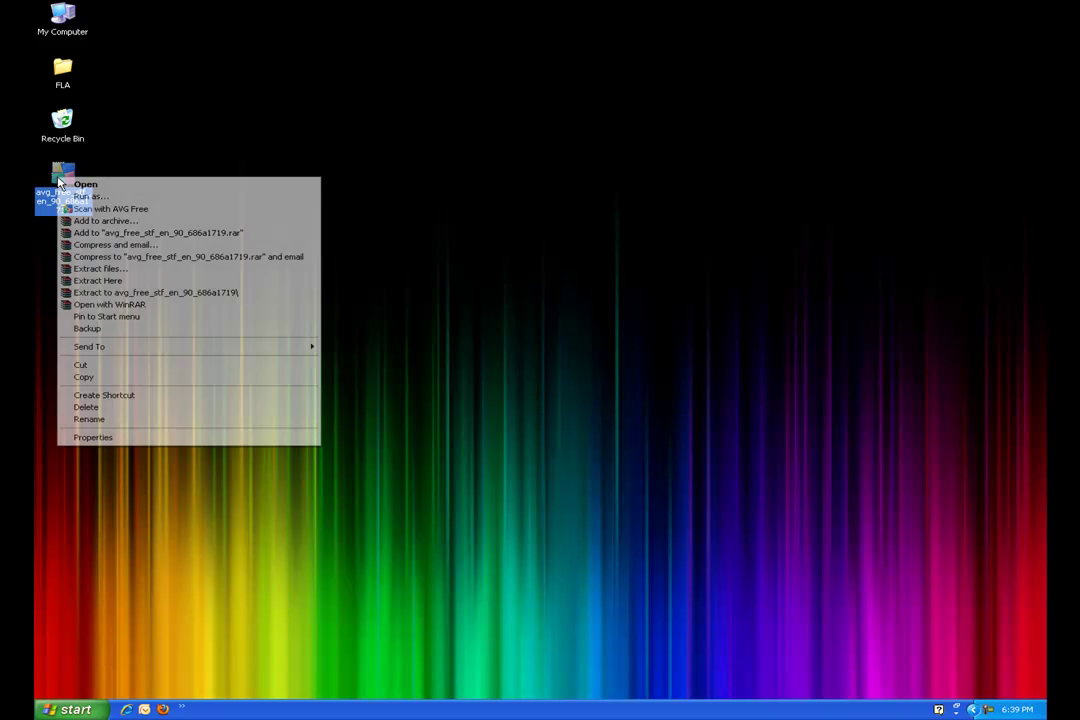
{"action": "left_click", "coordinate": [130, 408]}
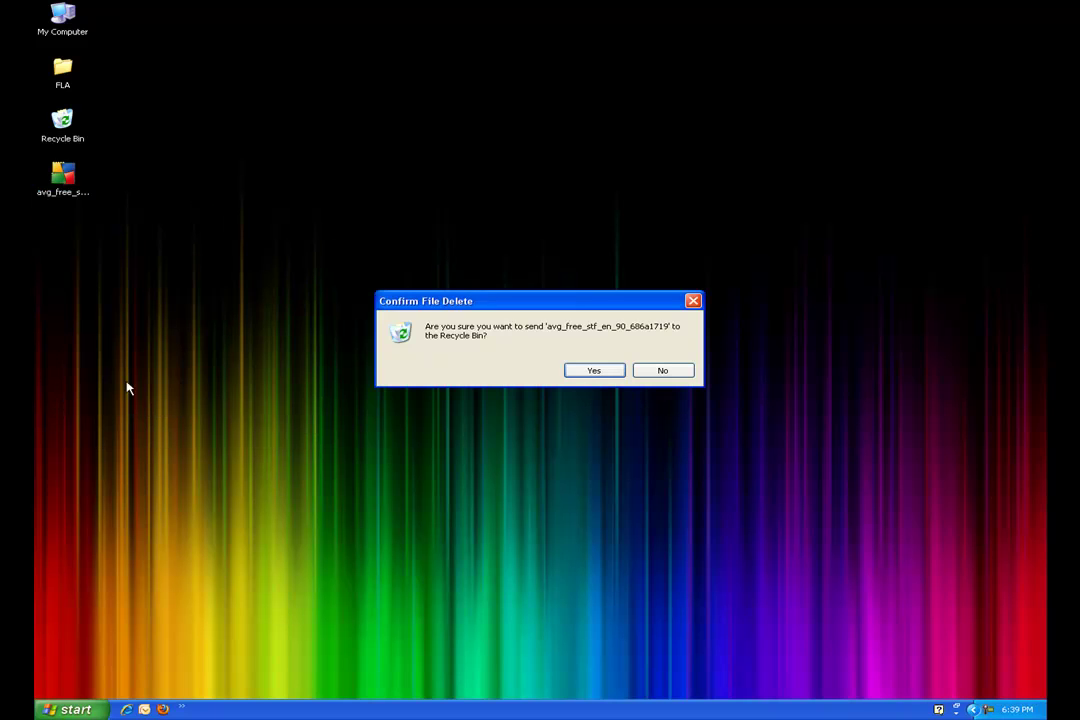
{"action": "left_click", "coordinate": [583, 372]}
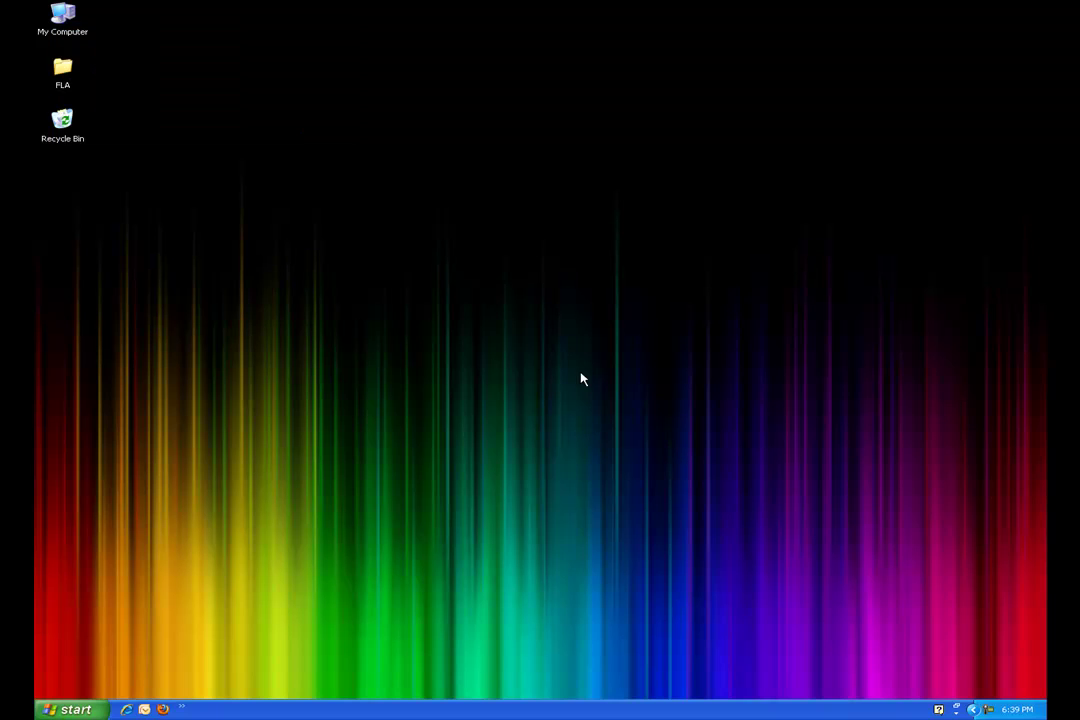